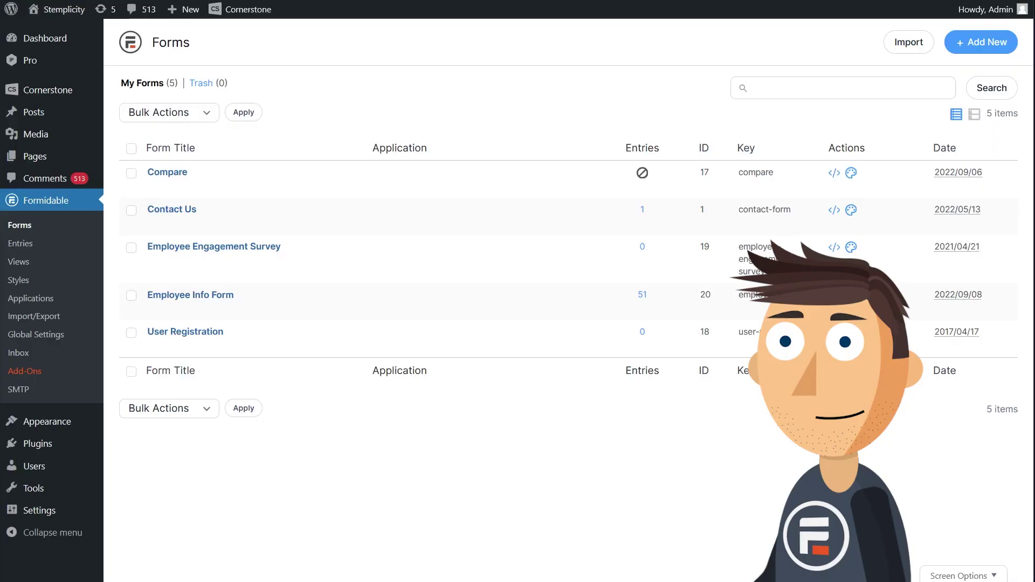
Create a new form from the Net Promoter Score (NPS) Survey template.
left_click(979, 46)
type("nps")
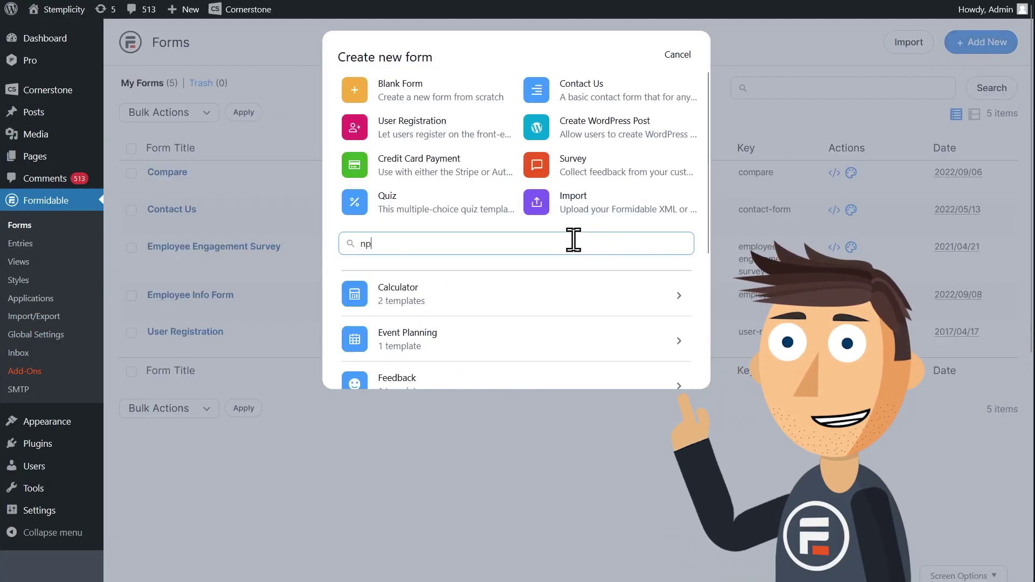
left_click(562, 353)
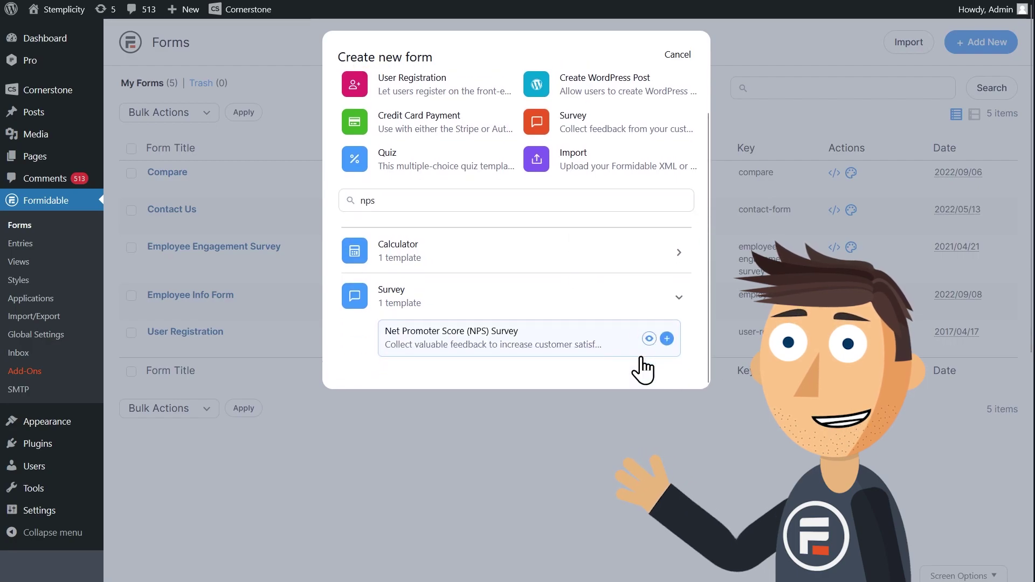
left_click(664, 340)
left_click(670, 197)
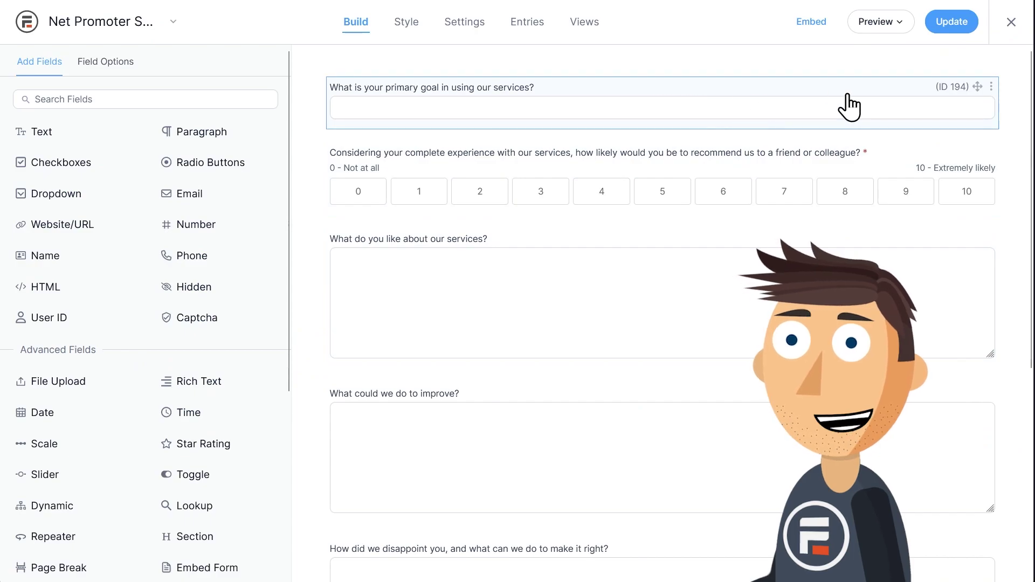
Delete the four open-ended questions: likes, improvements, disappointments and new features.
left_click(992, 238)
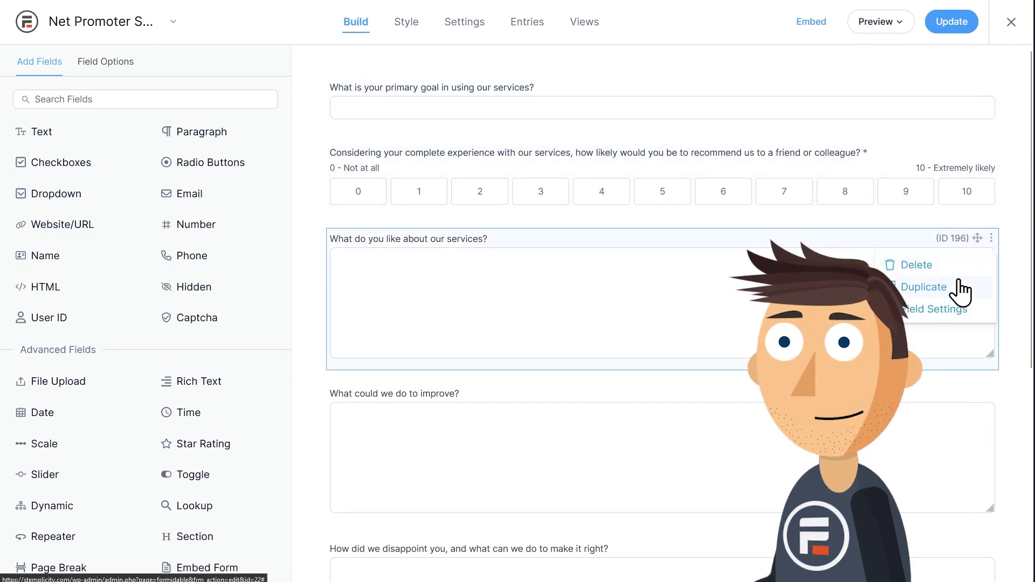
left_click(917, 265)
left_click(992, 238)
left_click(917, 265)
left_click(991, 237)
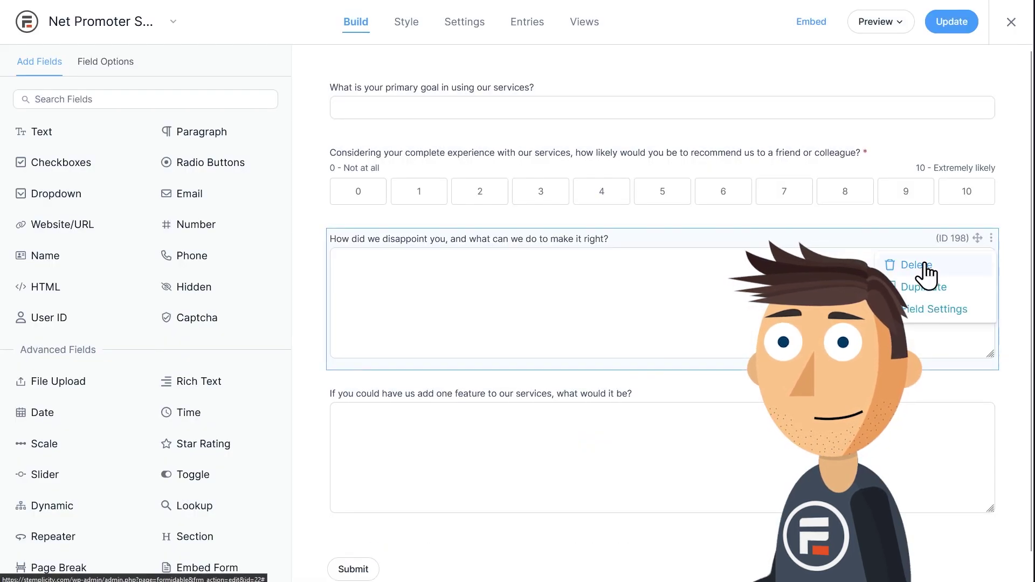
left_click(917, 265)
left_click(555, 324)
left_click(992, 238)
left_click(917, 265)
left_click(573, 320)
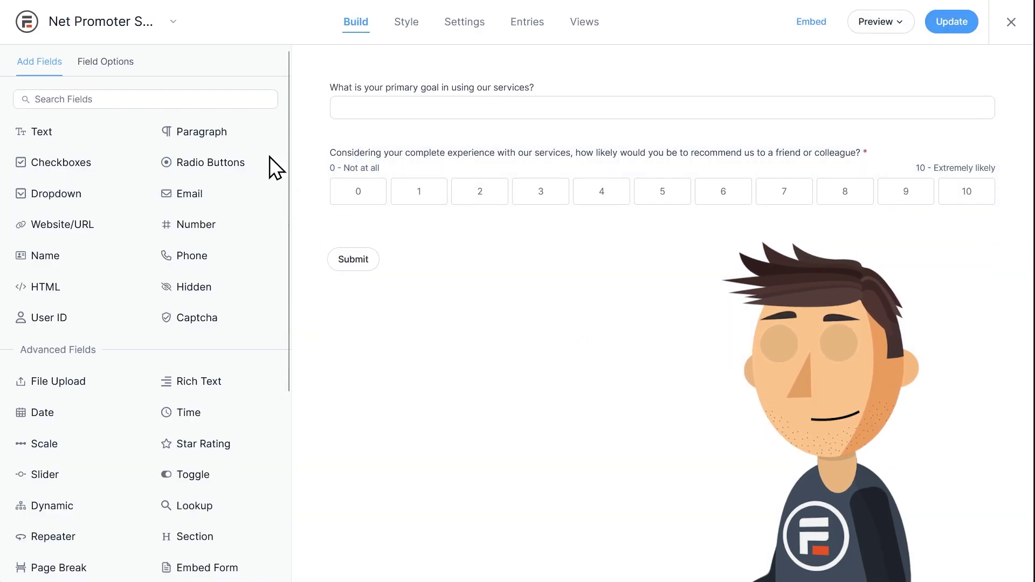
Add a Paragraph field labelled 'What words would you use to describe us?'.
left_click(226, 133)
left_click(380, 258)
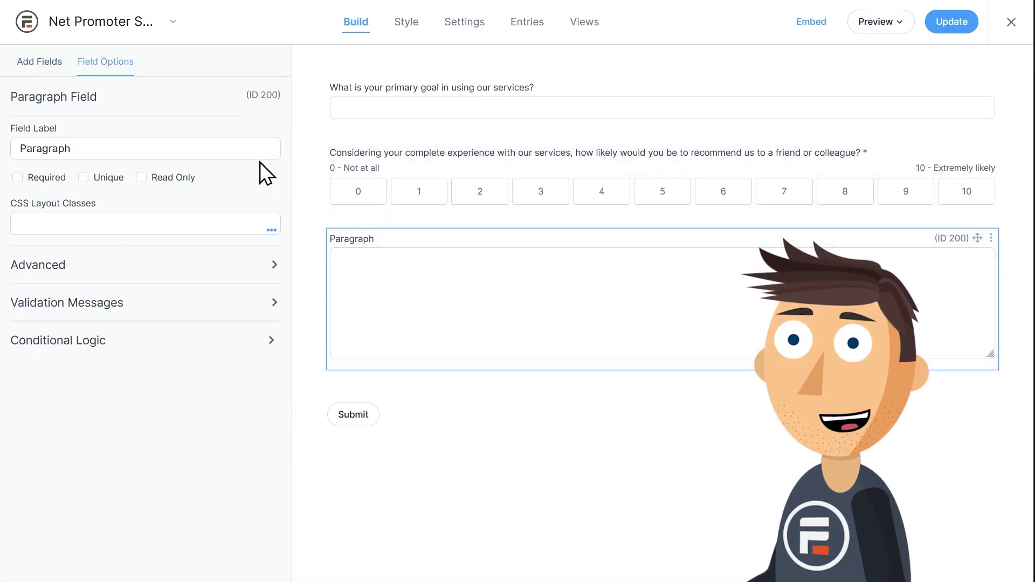
double_click(239, 148)
type("What words")
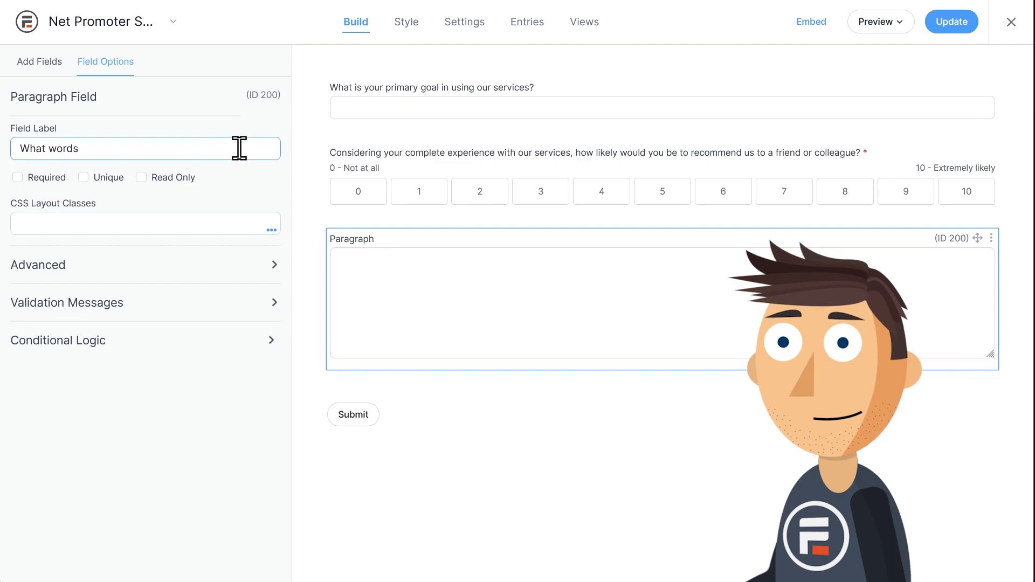
type(" would you use to describe us?")
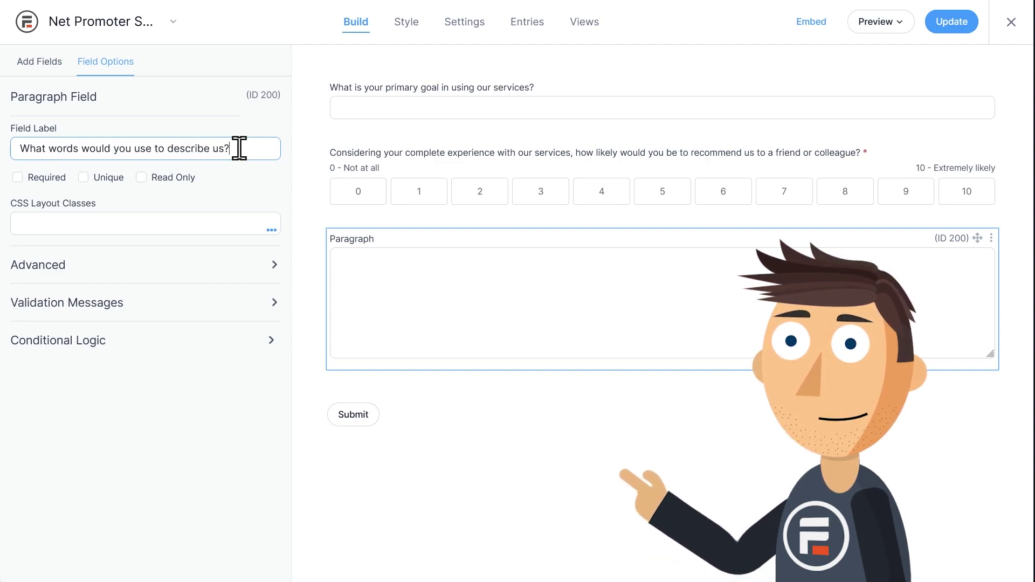
Give the field the description 'please put a comma between each word' and save the form.
left_click(268, 271)
left_click(119, 521)
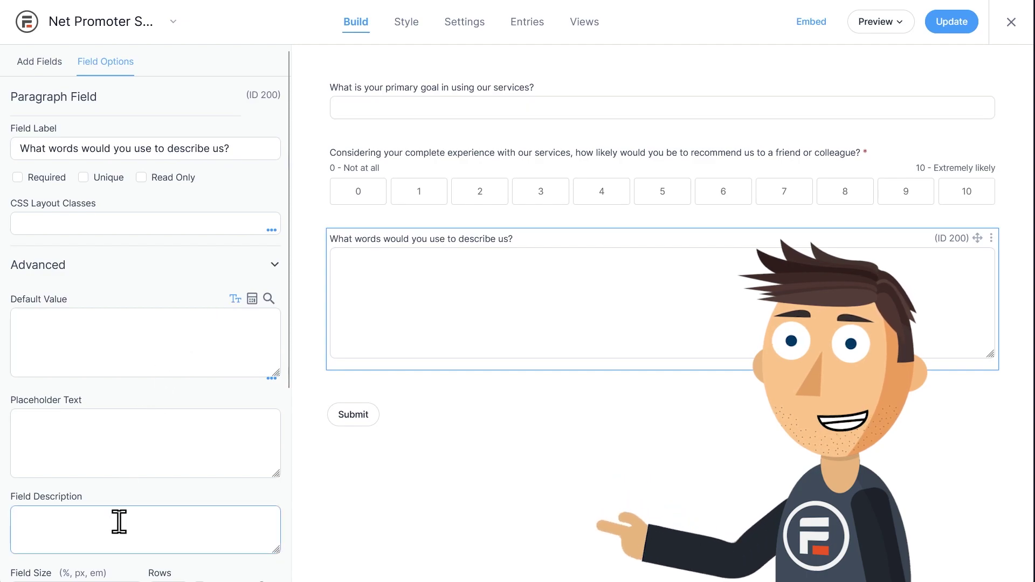
type("please put")
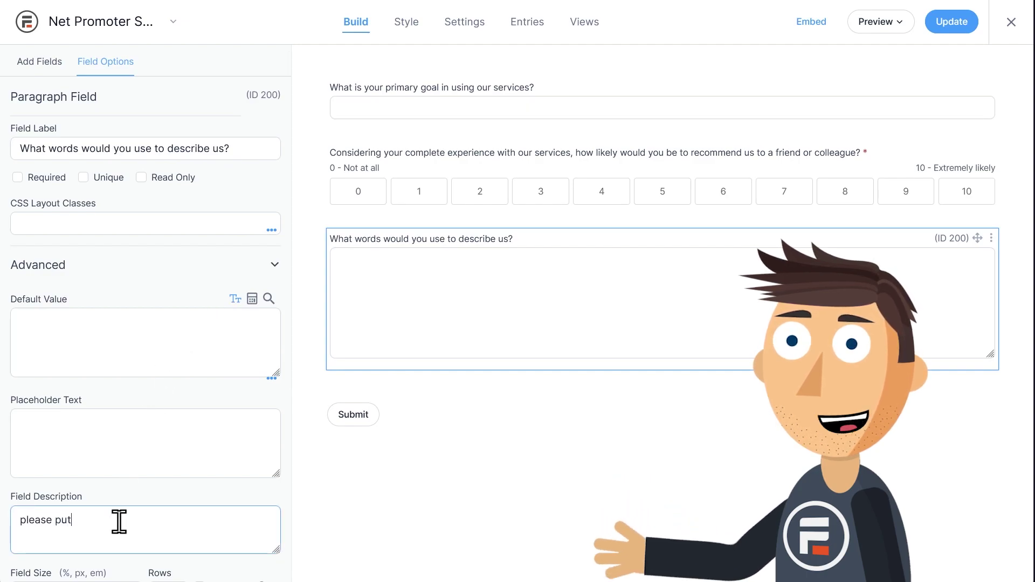
type(" a comma between each word")
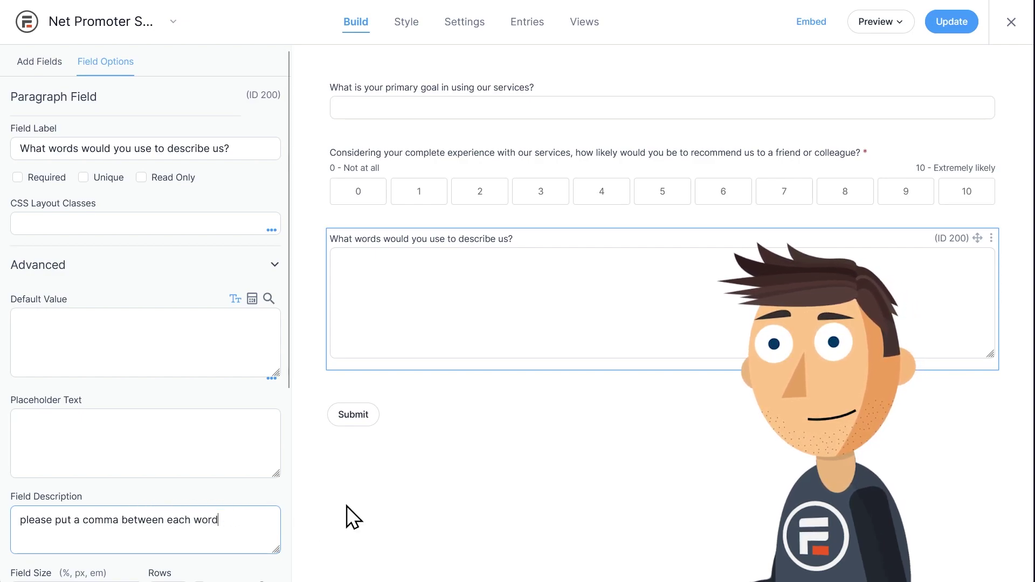
left_click(554, 401)
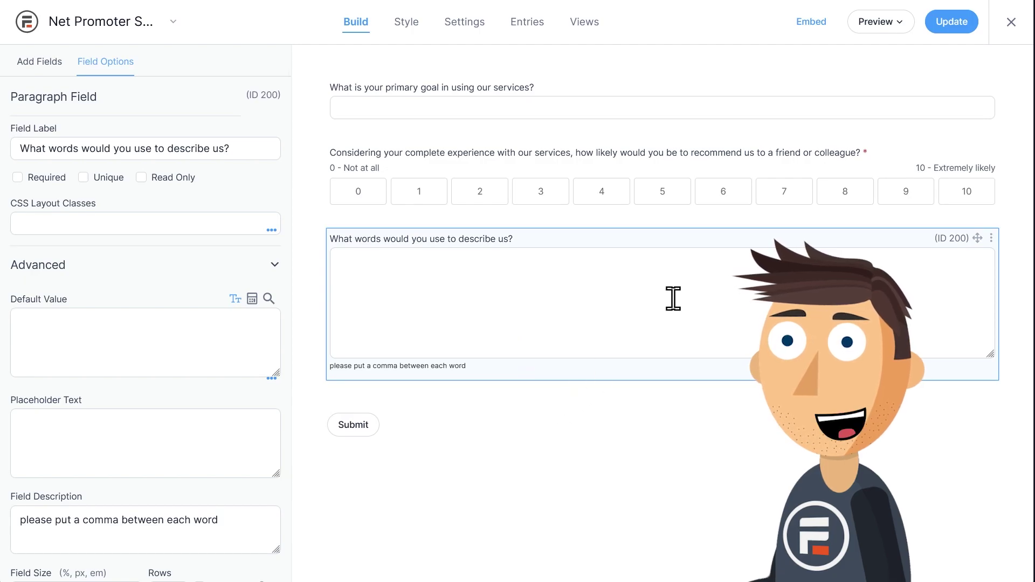
left_click(943, 27)
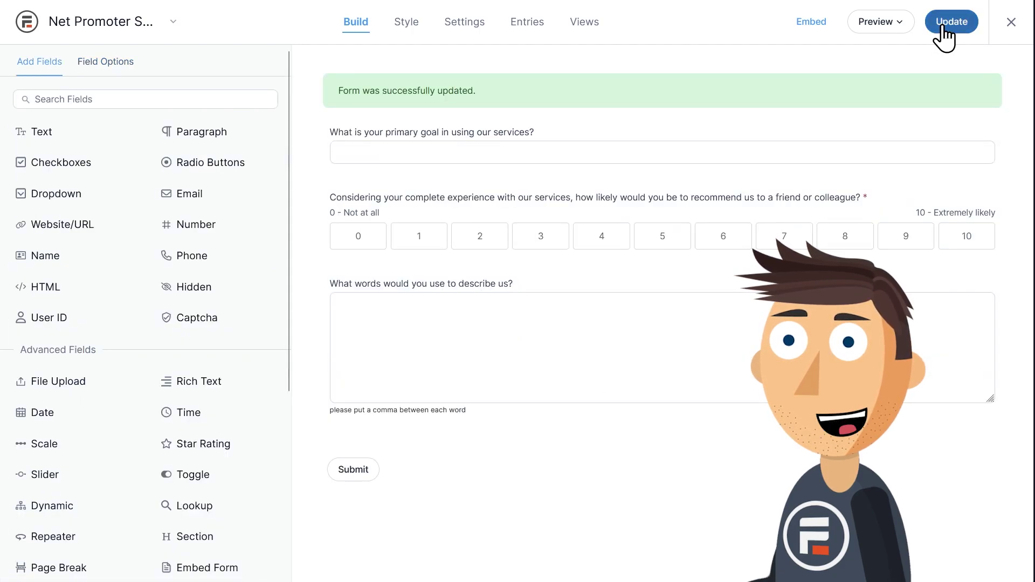
Find WPCode in the plugin directory by searching 'wpcode', then install and activate it.
left_click(1018, 27)
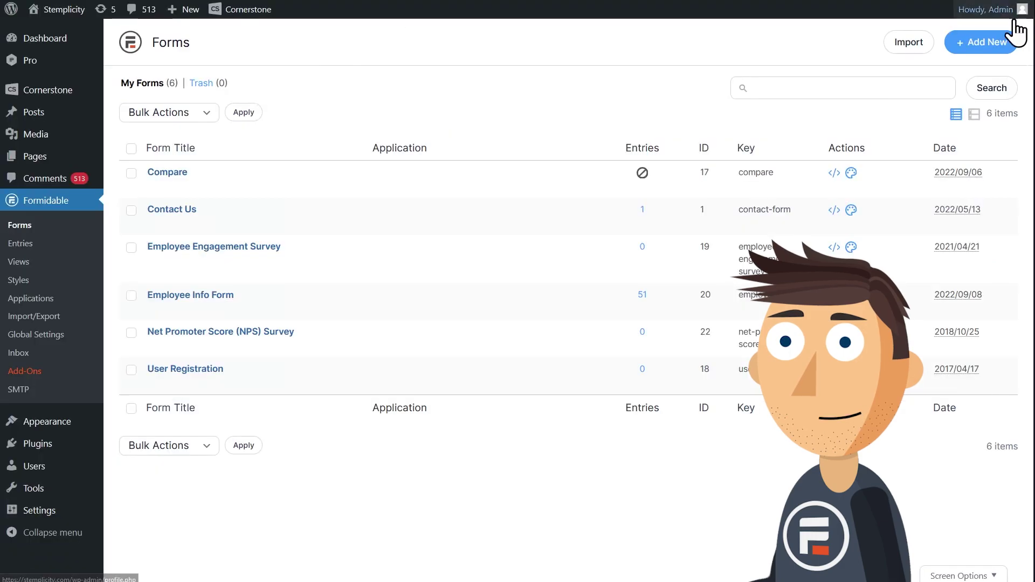
left_click(54, 448)
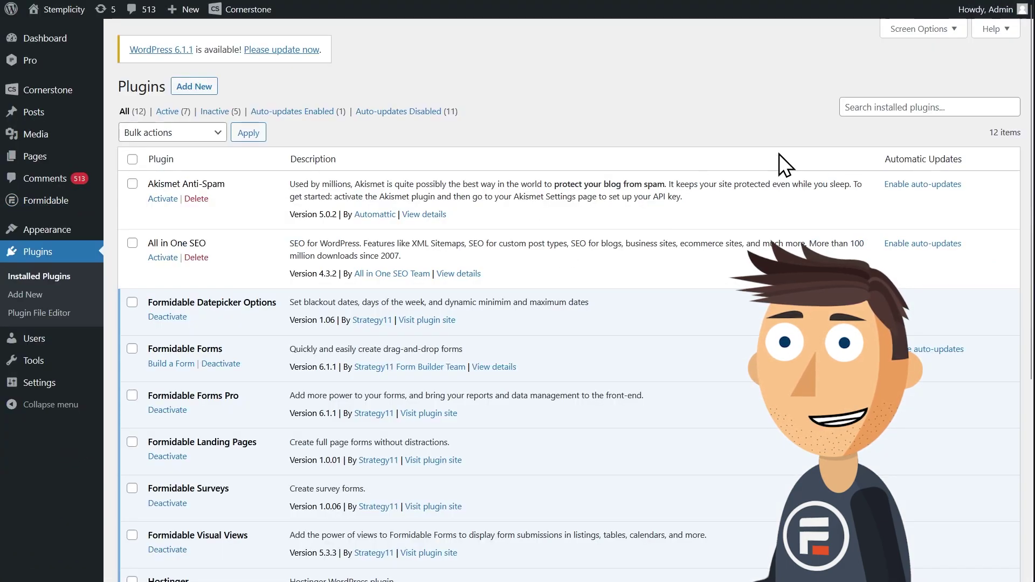
left_click(195, 87)
left_click(886, 123)
type("wpcode")
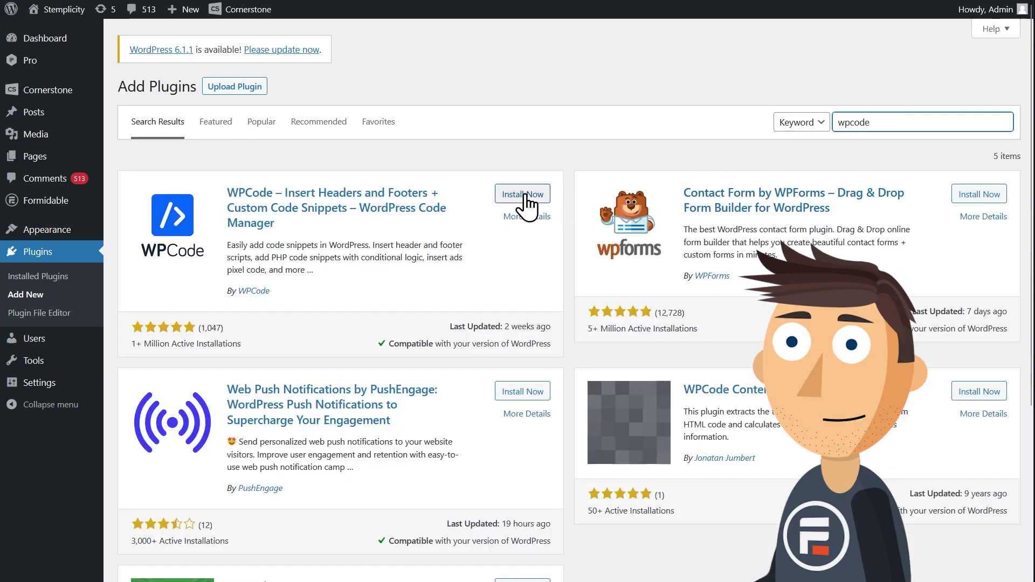
left_click(526, 195)
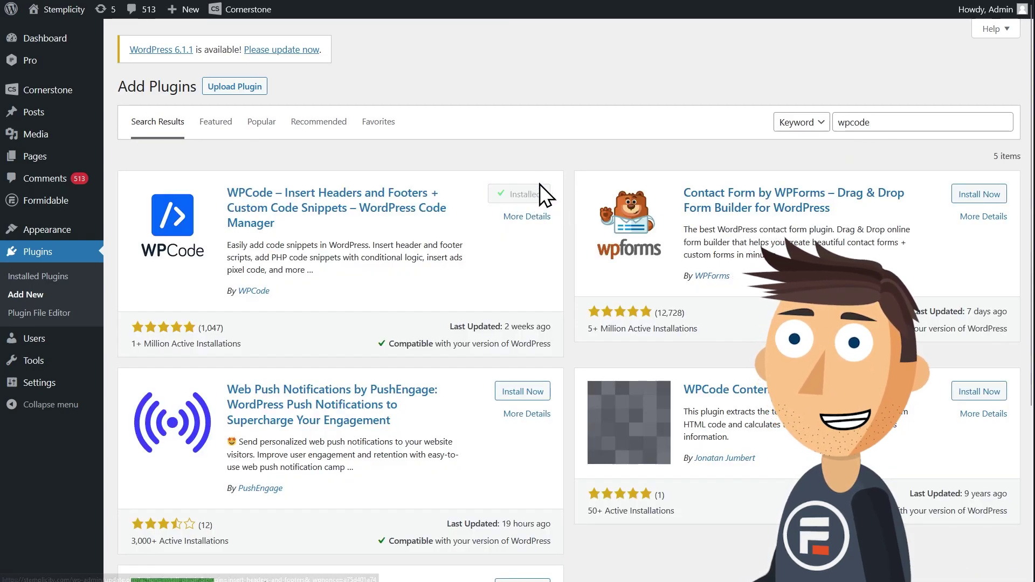
left_click(538, 195)
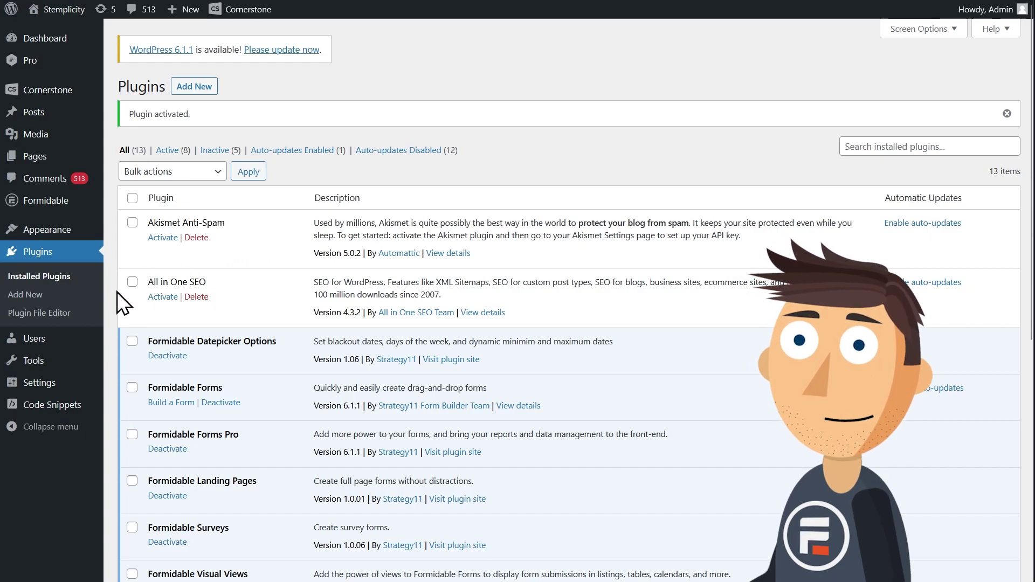
Start a blank custom PHP snippet and paste in the word-cloud shortcode code.
mouse_move(63, 404)
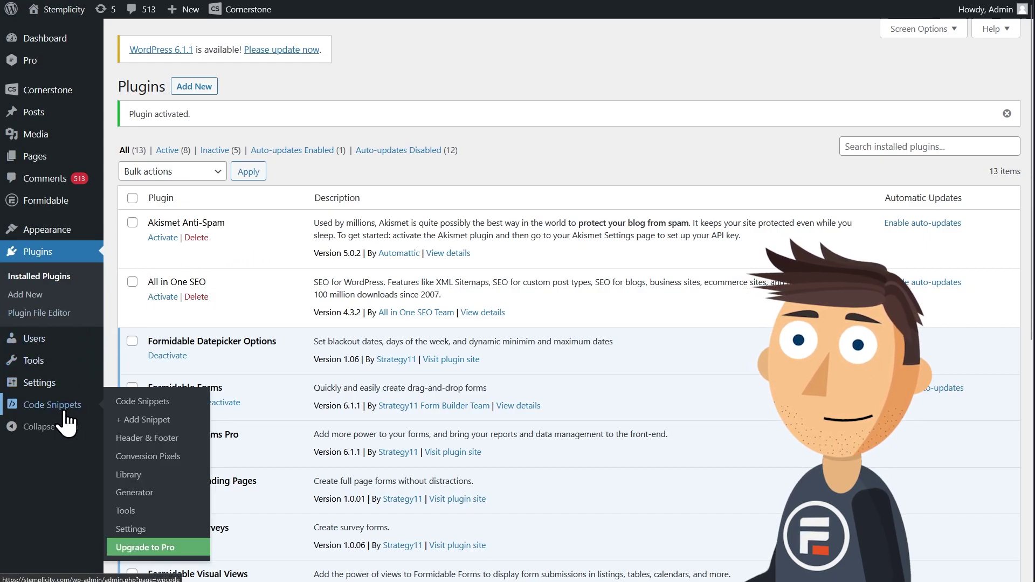
left_click(131, 421)
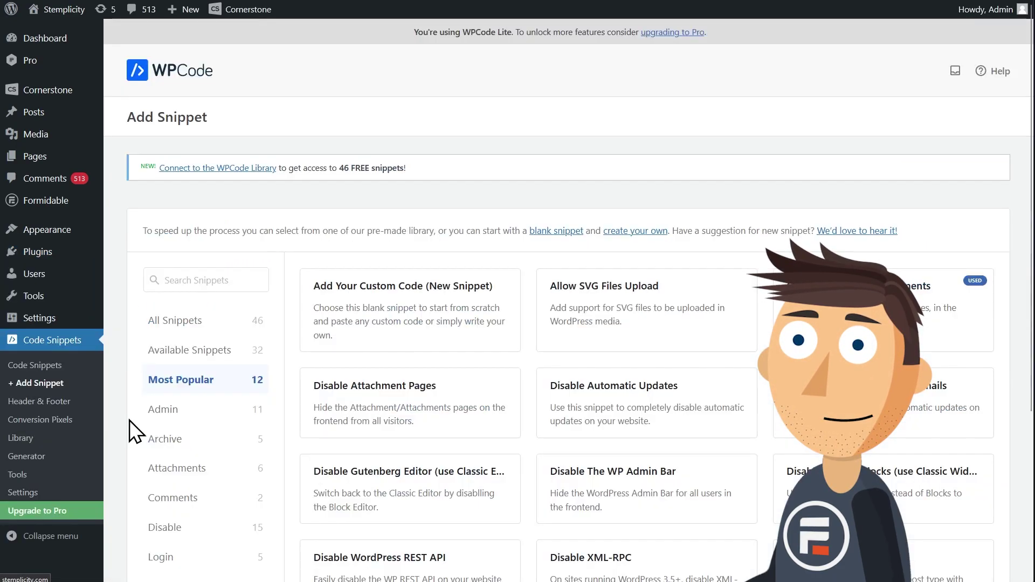
left_click(549, 233)
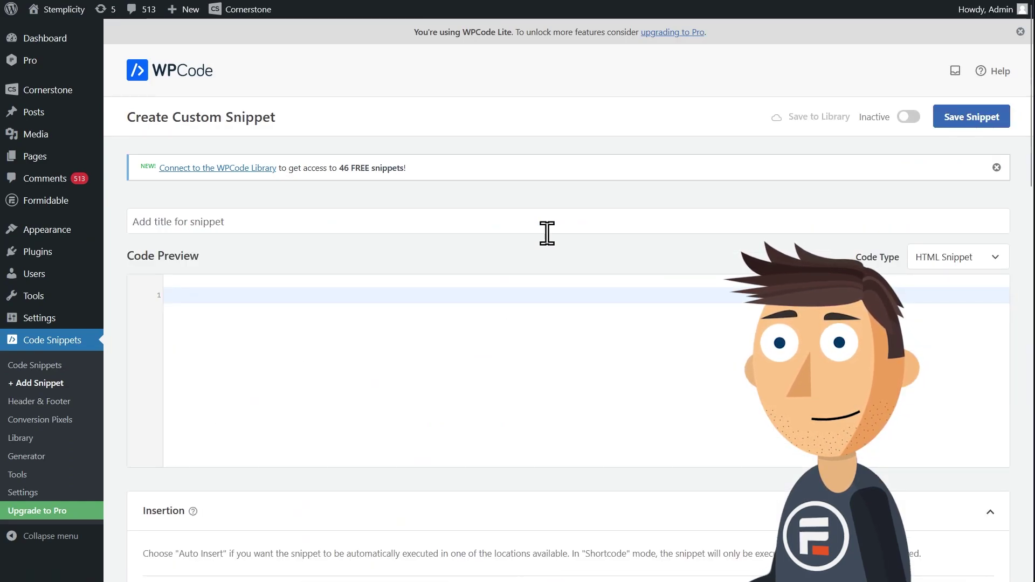
left_click(945, 263)
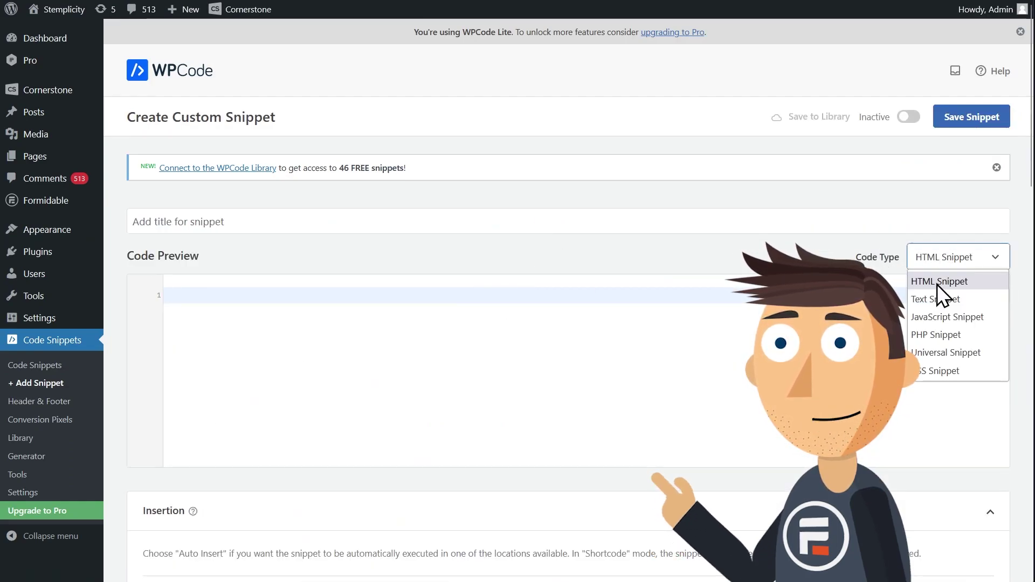
left_click(930, 339)
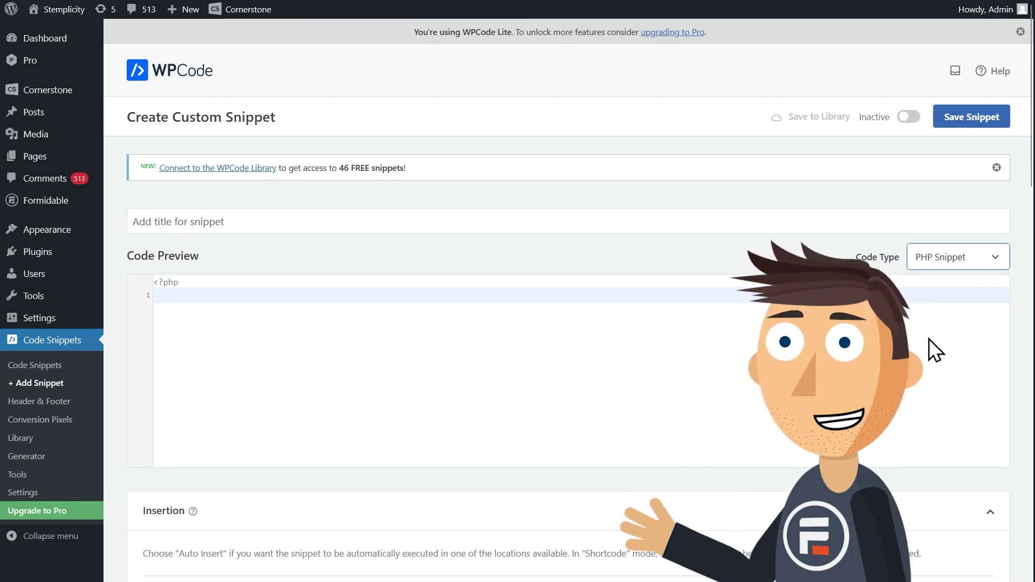
key("ctrl+v")
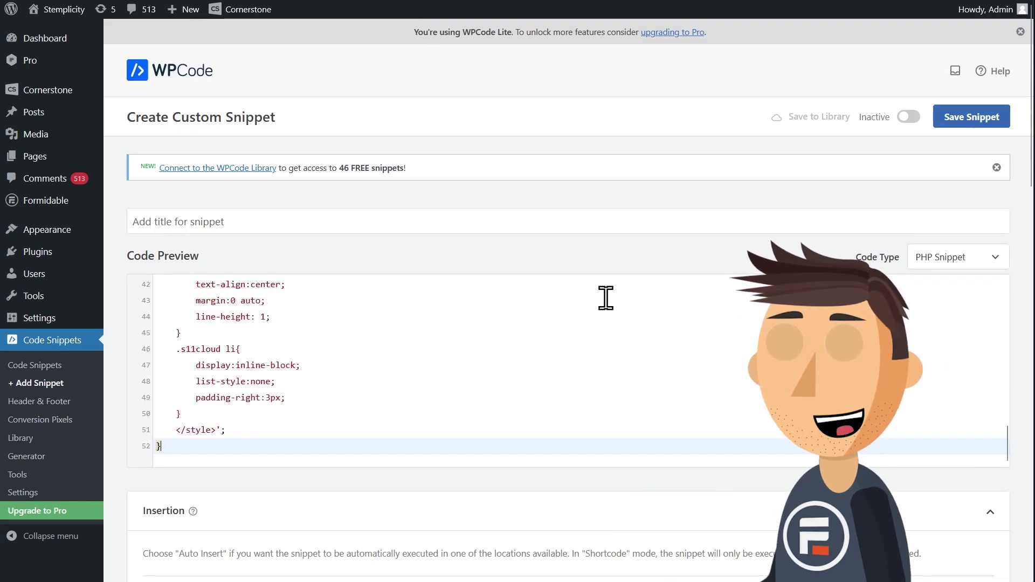
Title the snippet 'Word Cloud', make it active, and save it.
scroll(496, 393, "up", 10)
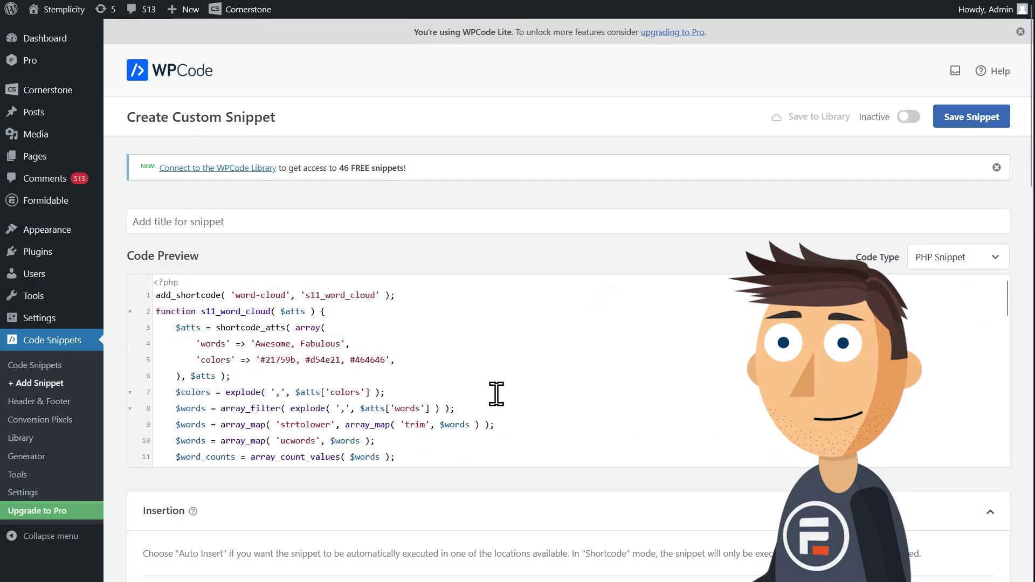
left_click(404, 221)
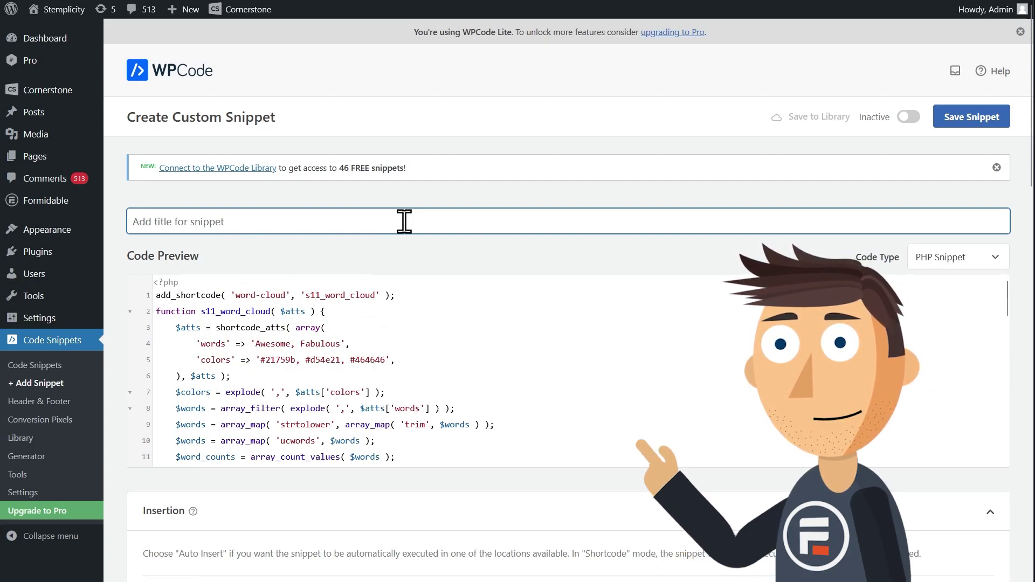
type("Word Cloud")
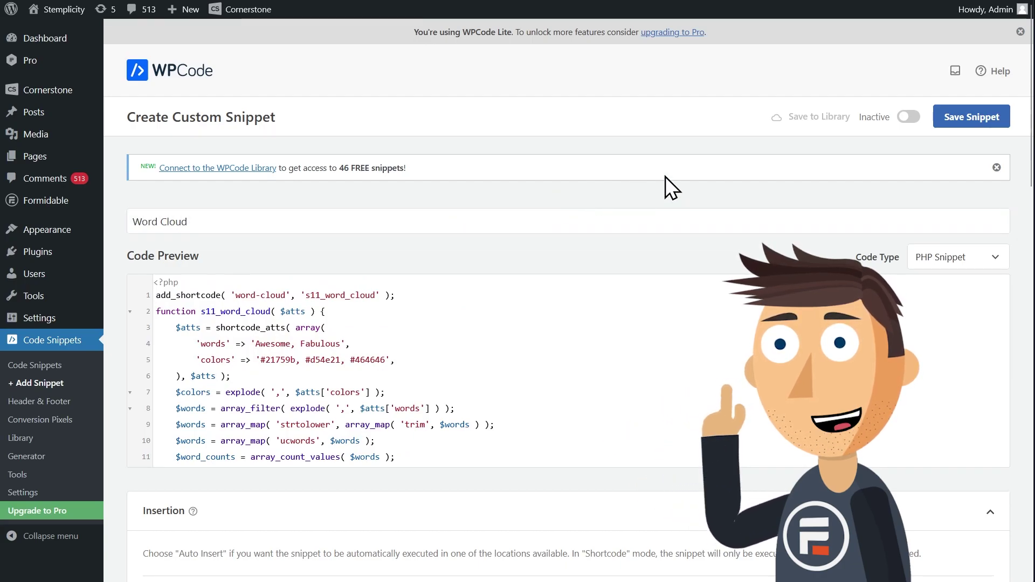
left_click(901, 125)
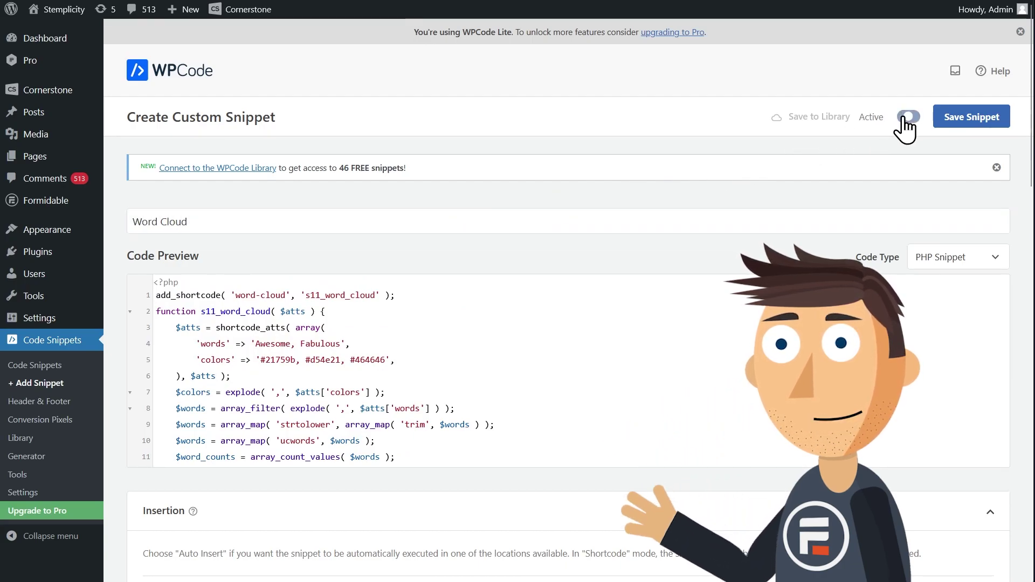
left_click(971, 122)
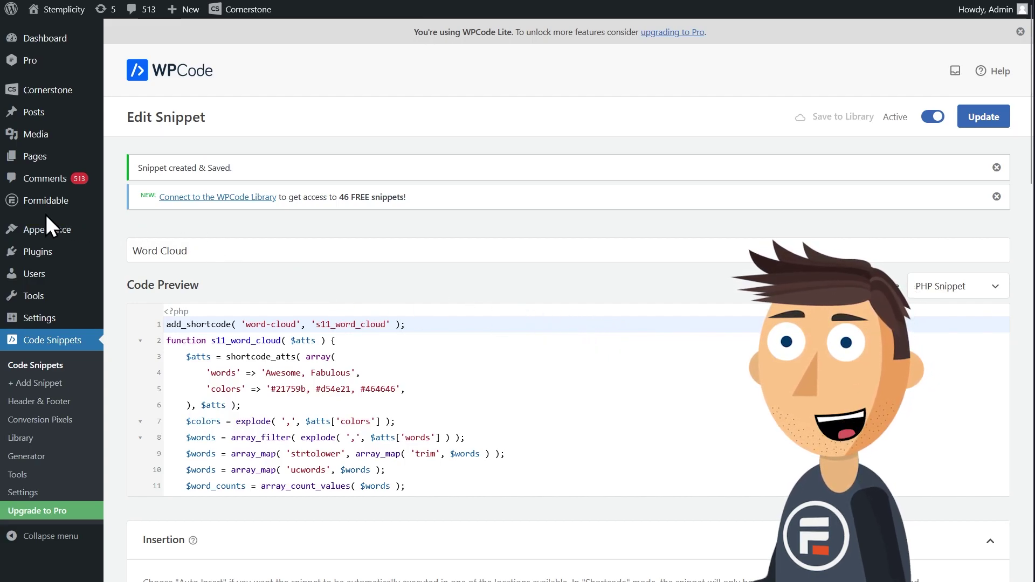
Create a Classic view 'Word Cloud View' using Net Promoter Score (NPS) Survey entries.
mouse_move(33, 202)
left_click(140, 240)
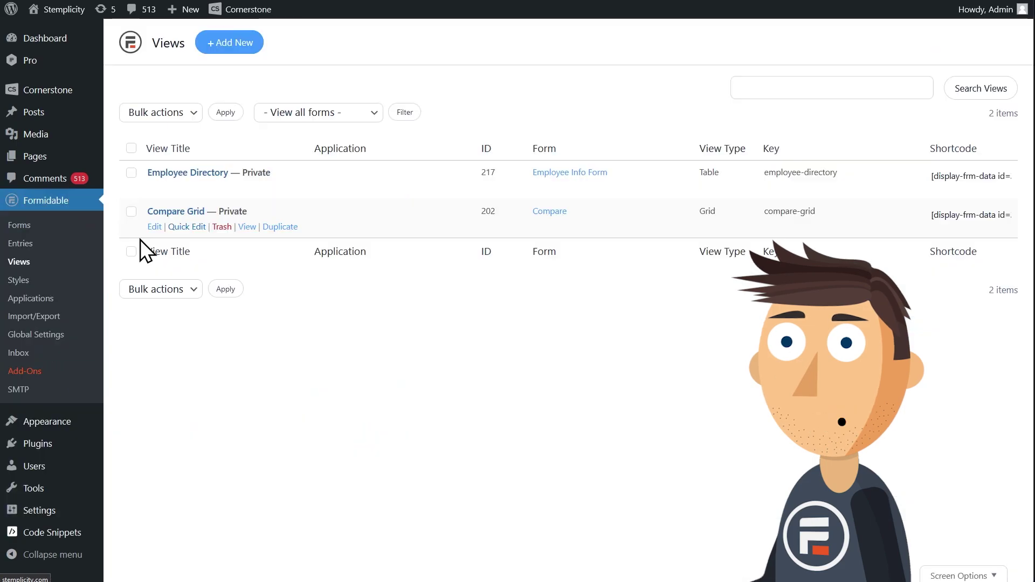
left_click(254, 46)
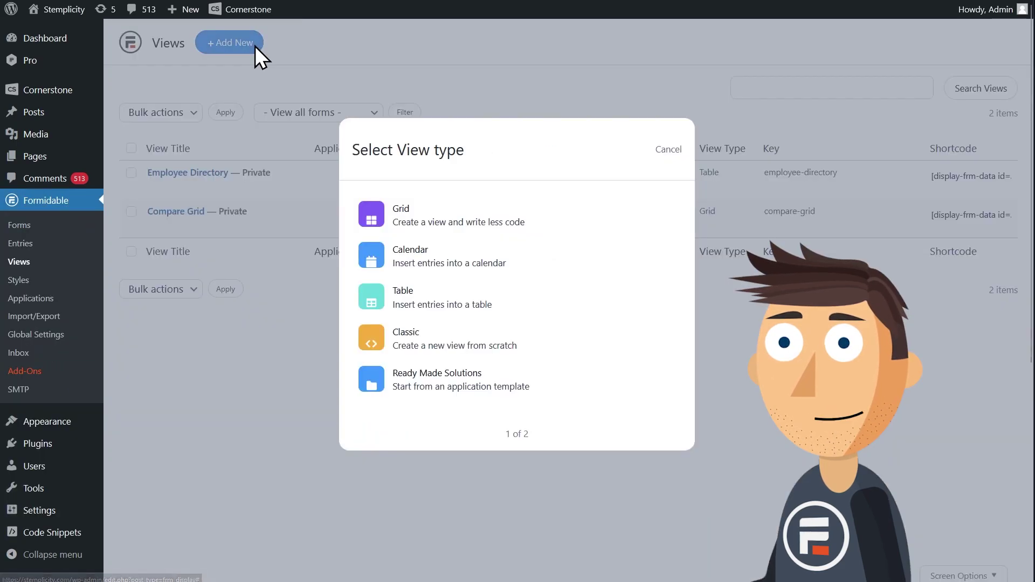
left_click(453, 354)
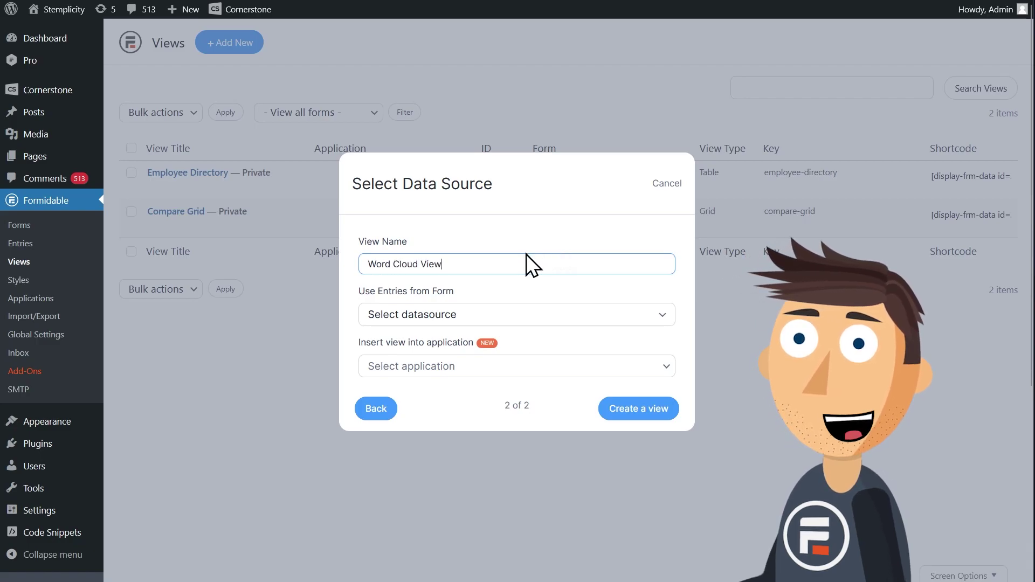
left_click(534, 317)
left_click(485, 455)
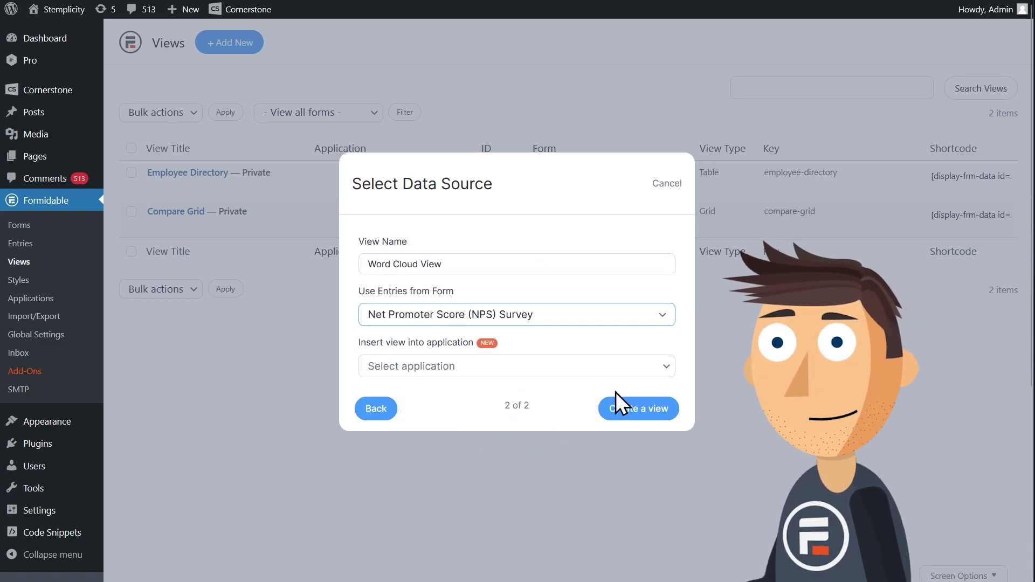
left_click(651, 410)
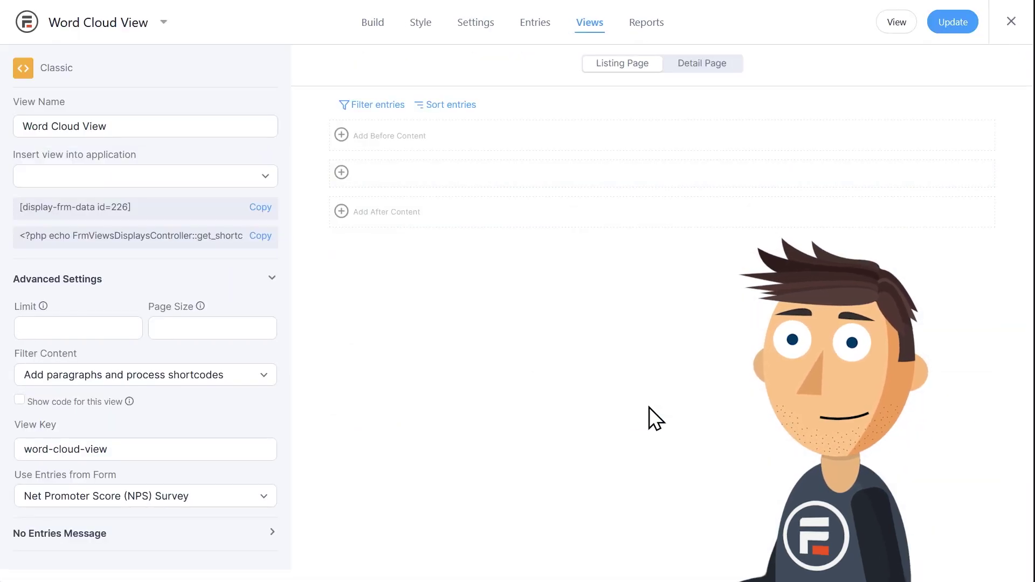
Set the view's Before Content to [word-cloud words=" and update the view.
left_click(495, 136)
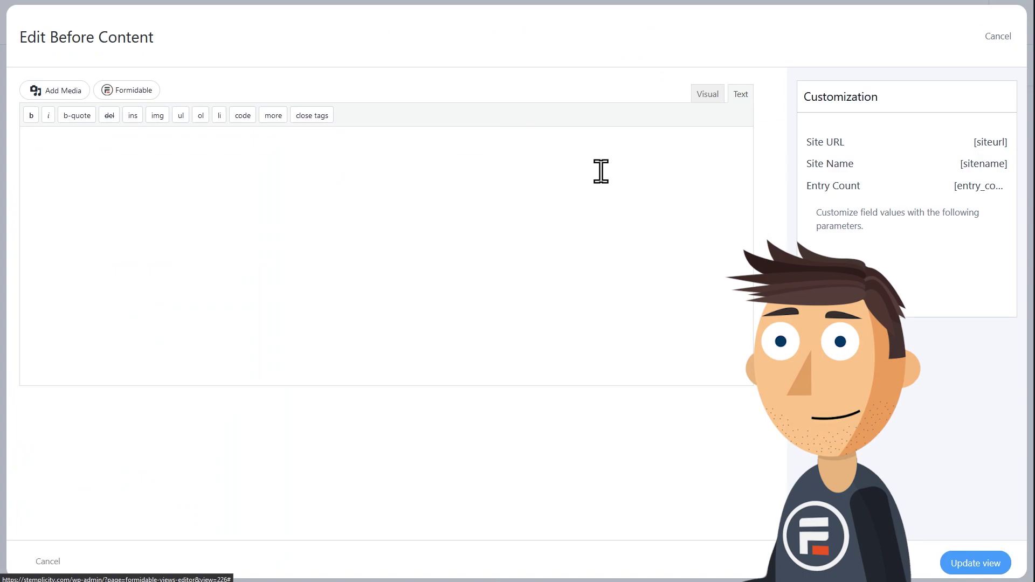
type("[")
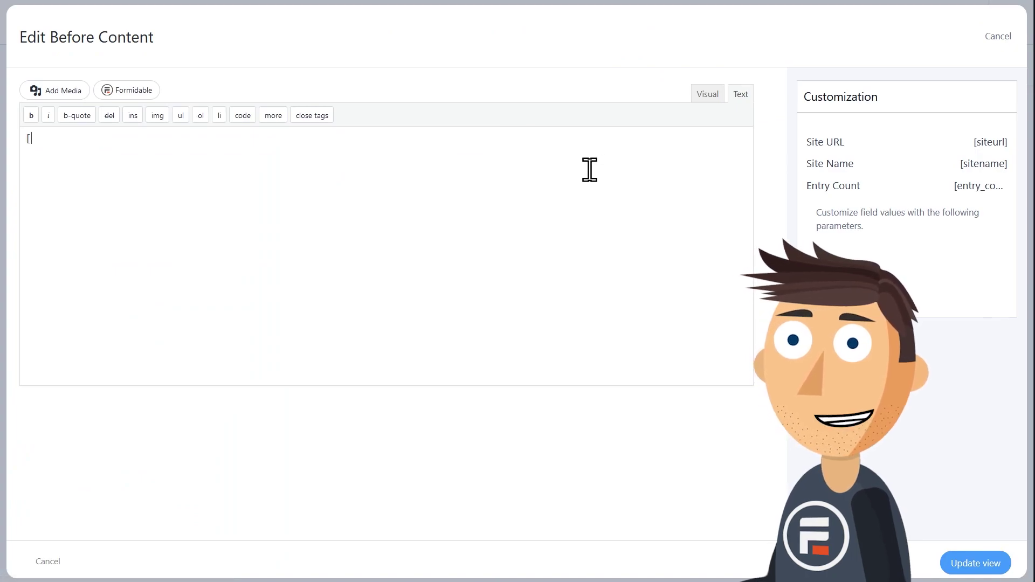
type("word")
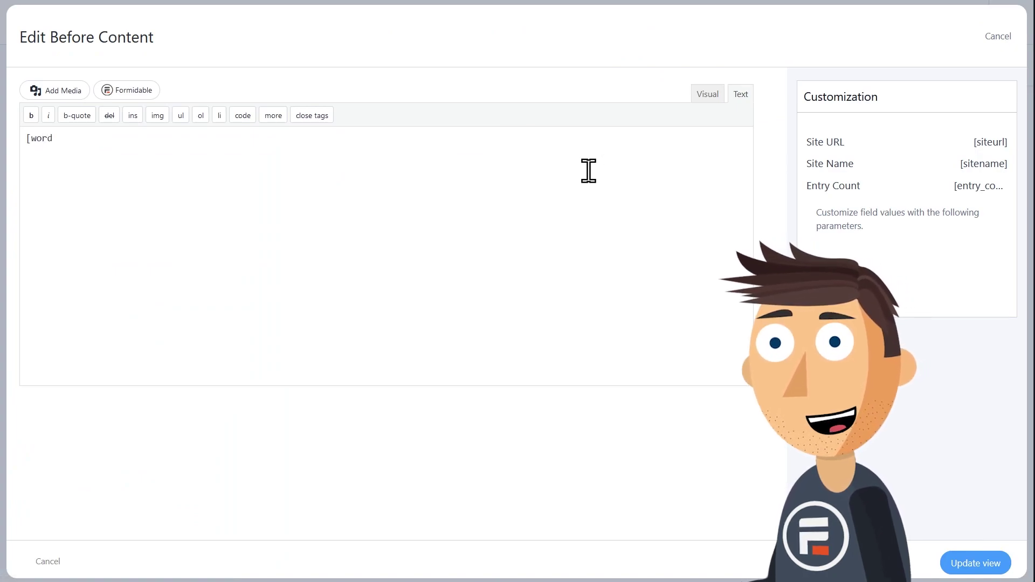
type("-cloud words=\"")
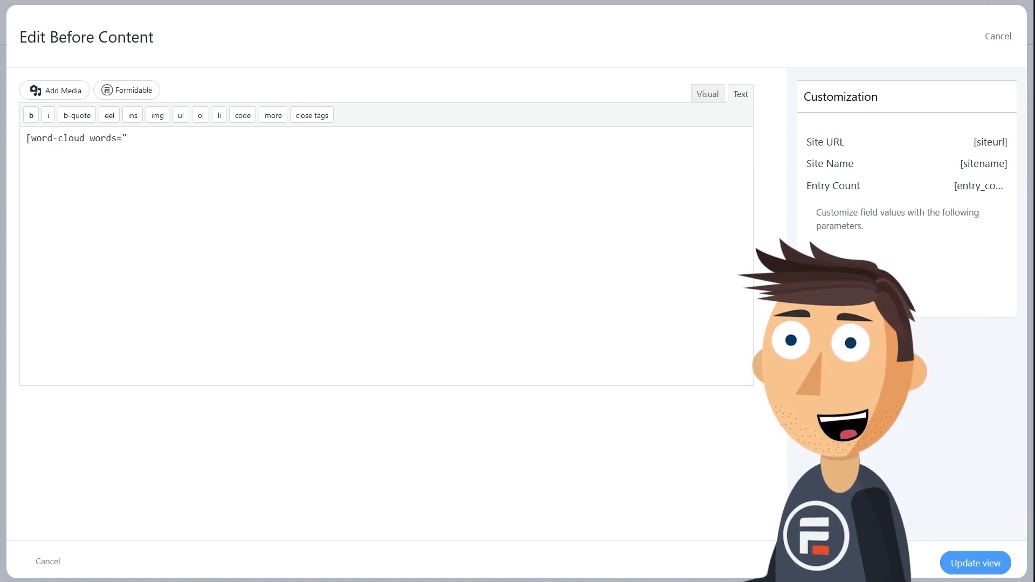
left_click(981, 564)
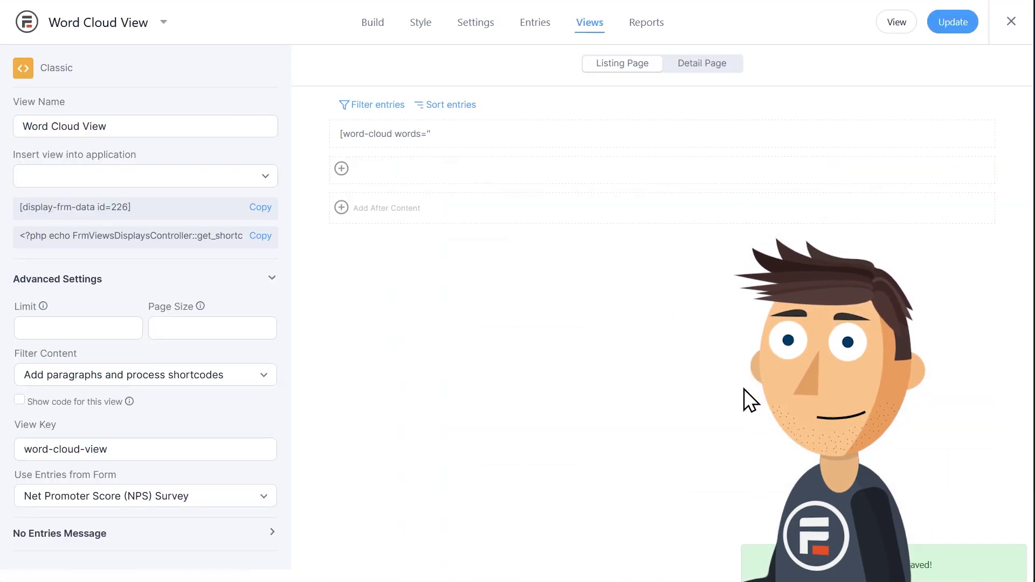
Set the listing content to [200], so each entry outputs its words plus a comma, and update the view.
left_click(483, 169)
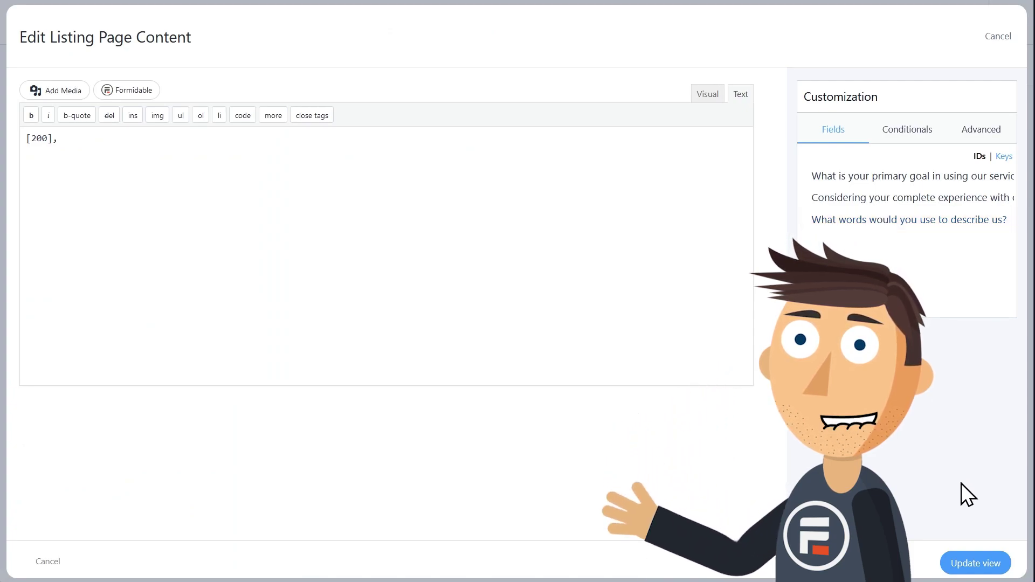
left_click(976, 563)
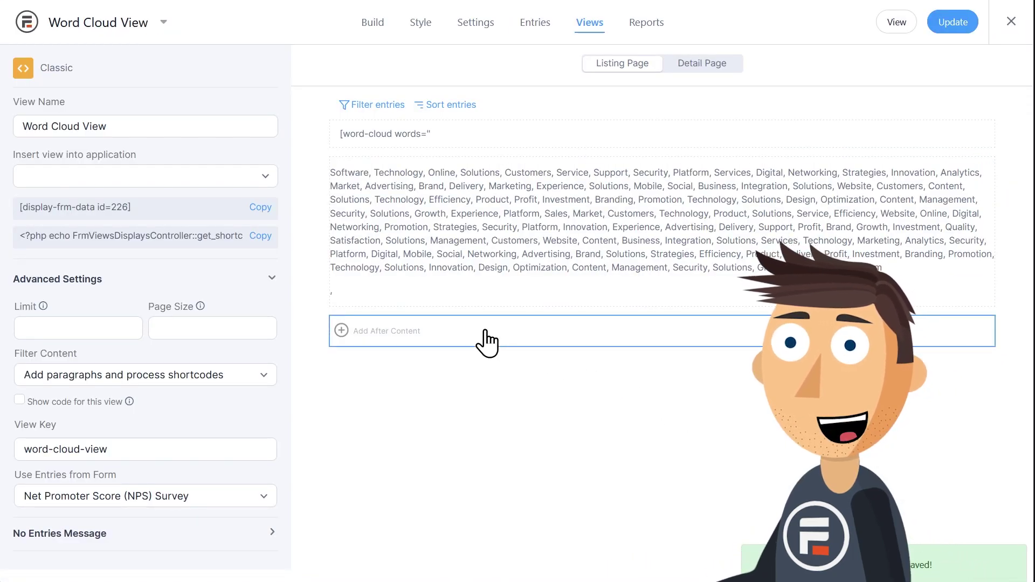
Set the view's After Content to "] to close the shortcode, and update the view.
left_click(488, 343)
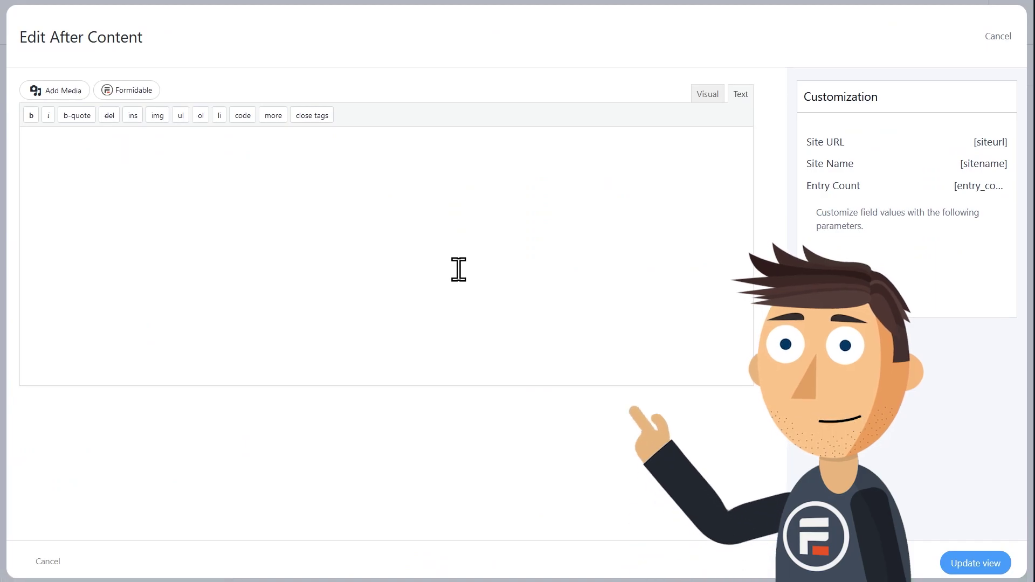
type("\"]")
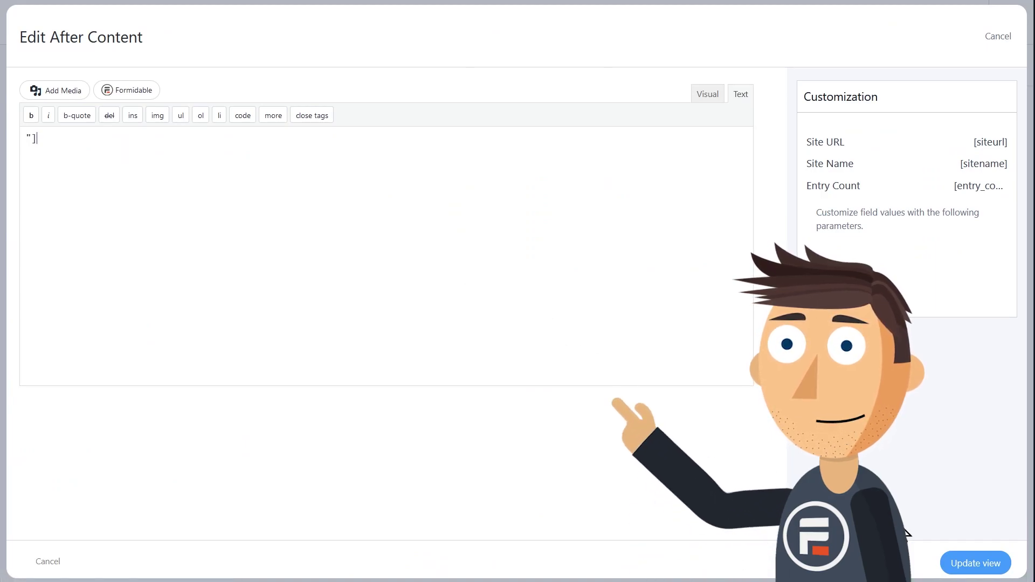
left_click(979, 565)
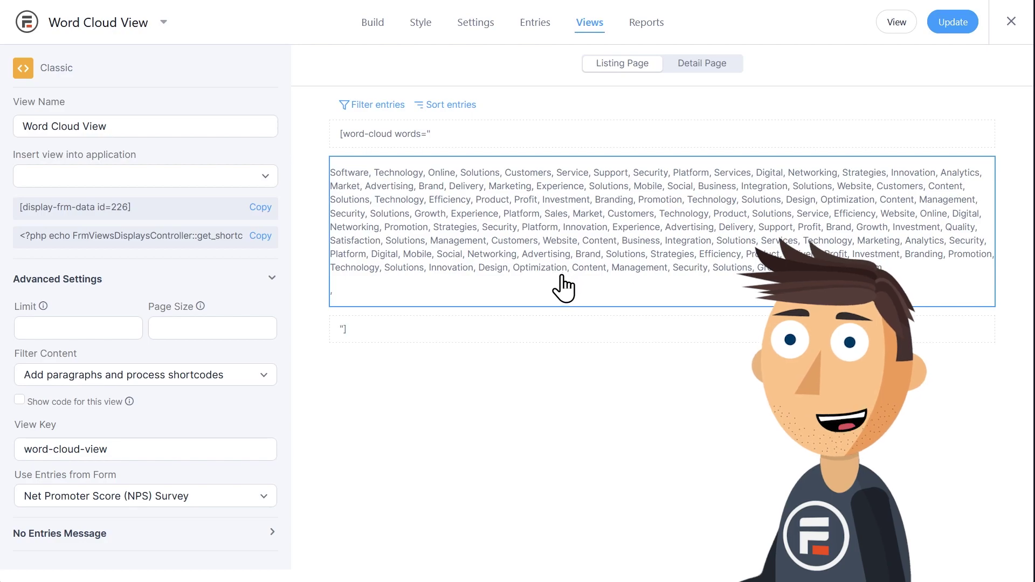
Preview Word Cloud View on the live site to see the rendered word cloud.
left_click(895, 22)
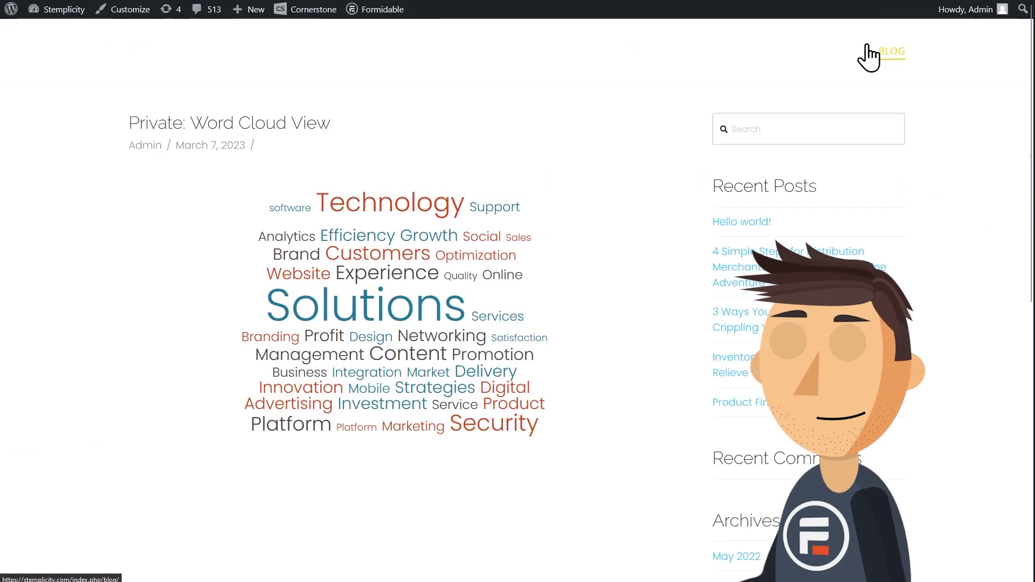